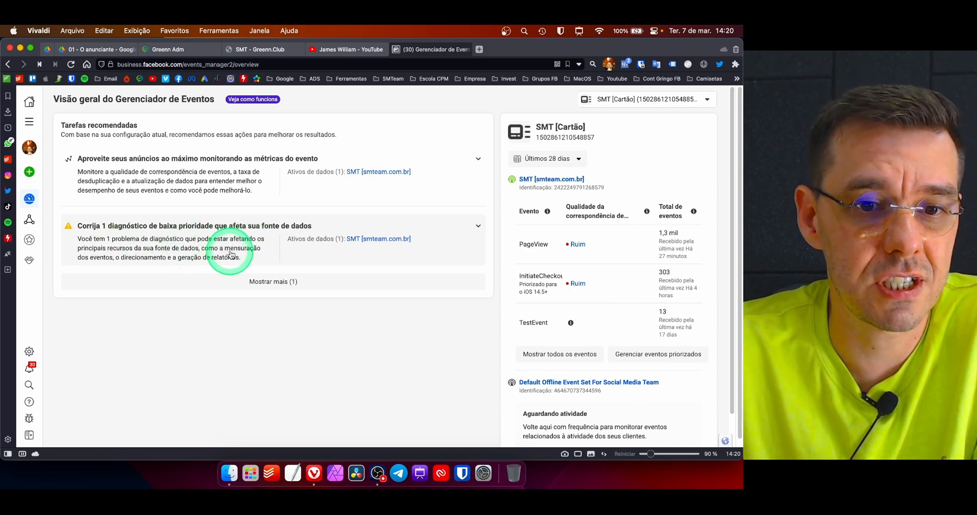
Step: Open the low-priority "Novo domínio enviando dados" diagnostic and expand its instructions for correcting the problem
left_click(261, 258)
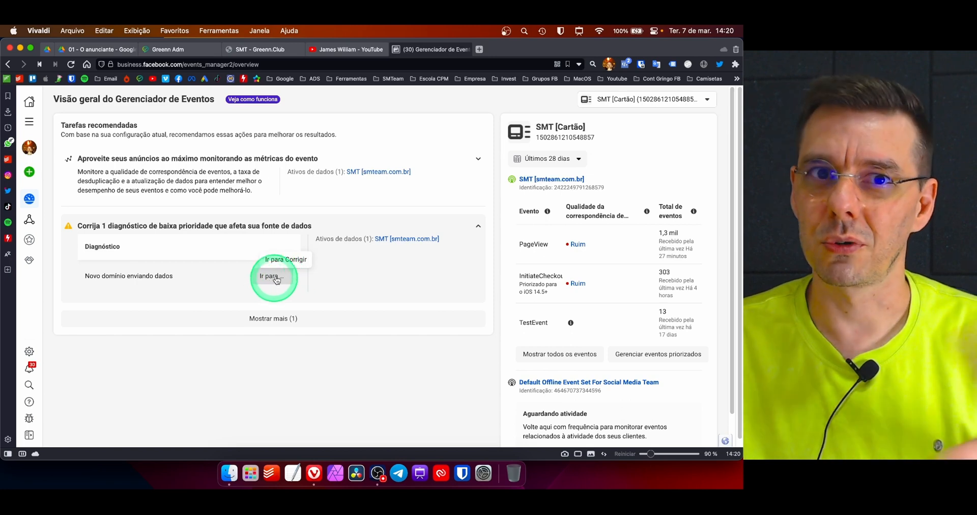
left_click(270, 281)
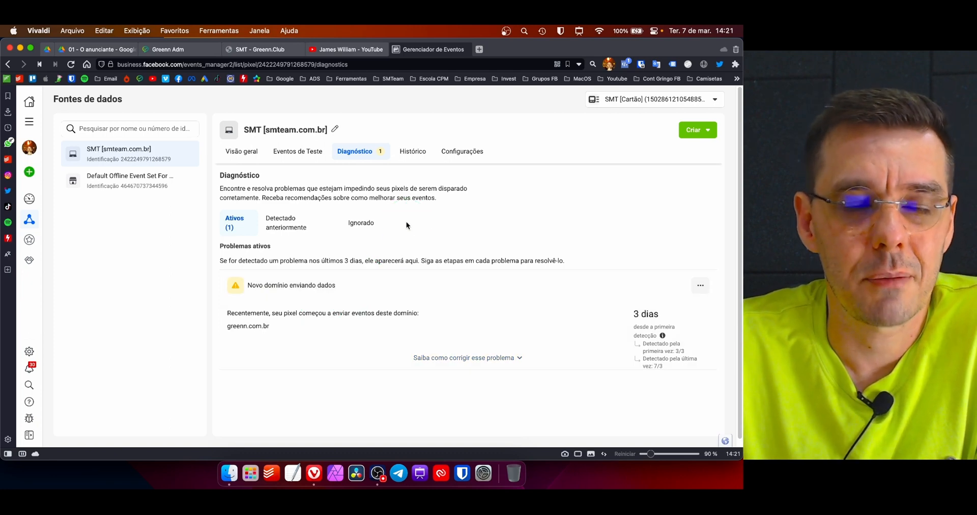
scroll(707, 249, "down", 1)
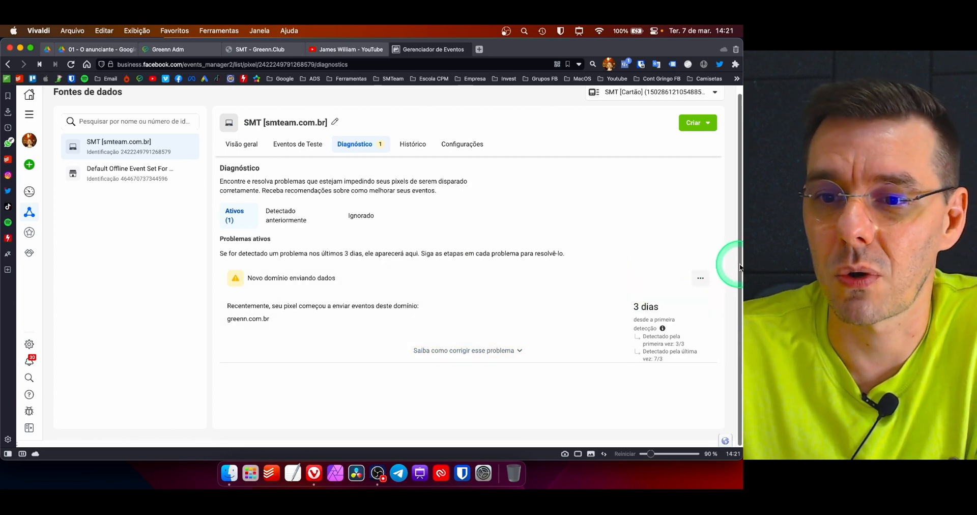
mouse_move(737, 270)
left_mouse_down()
mouse_move(739, 261)
mouse_move(741, 278)
left_mouse_up()
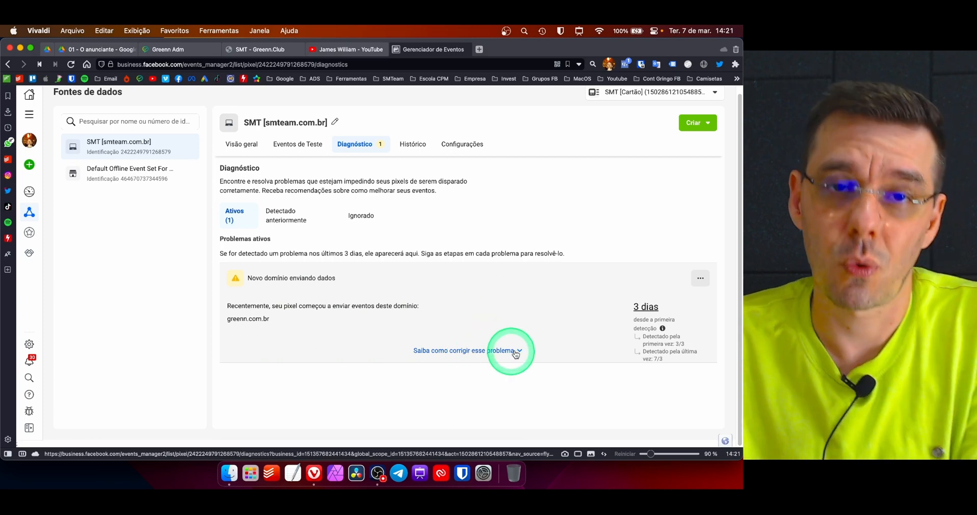
left_click(480, 351)
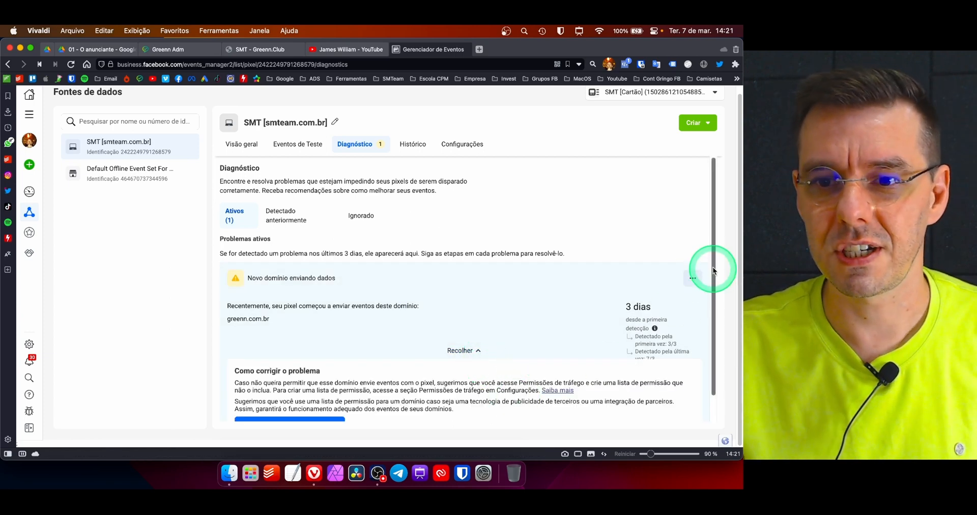
left_click_drag(713, 271, 707, 330)
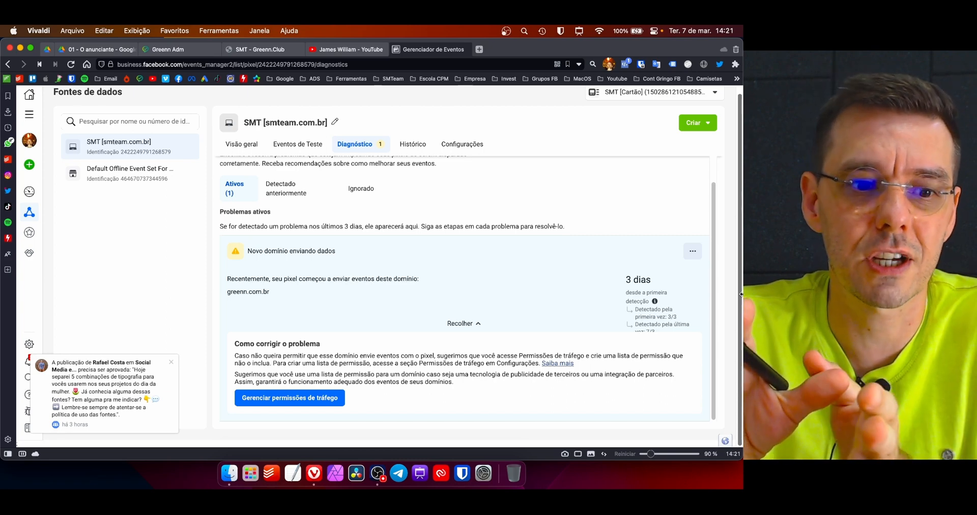
Step: Reopen the Gerenciador de Eventos from all tools and go to the traffic permissions in the SMT [smteam.com.br] pixel's settings
left_click(92, 184)
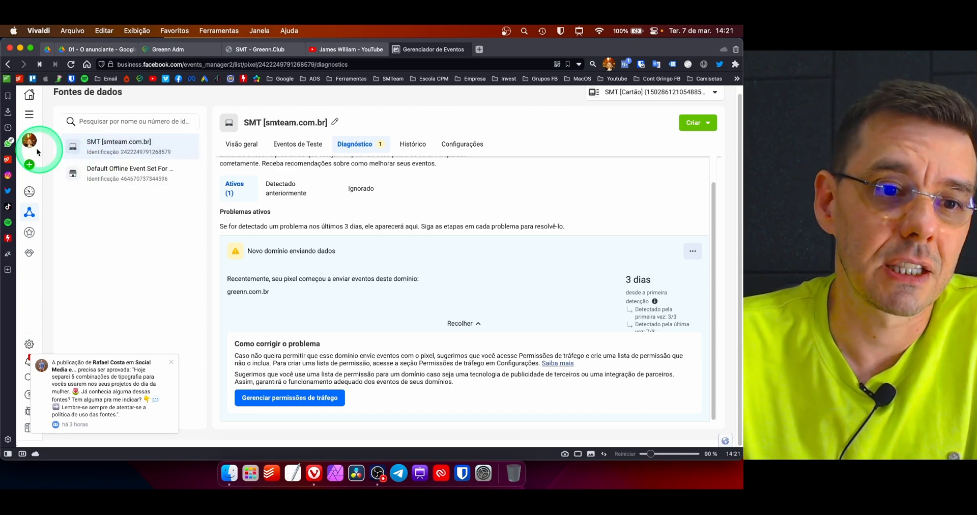
left_click(29, 114)
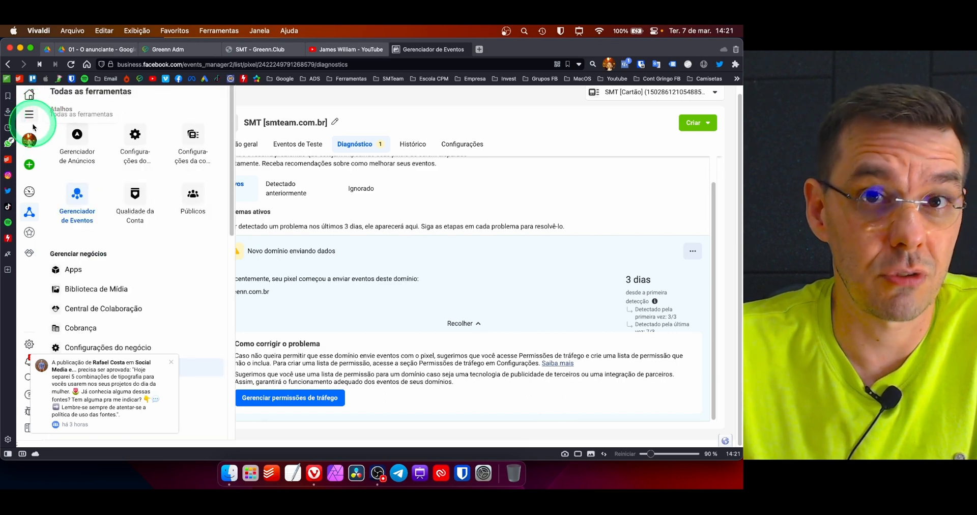
left_click(79, 200)
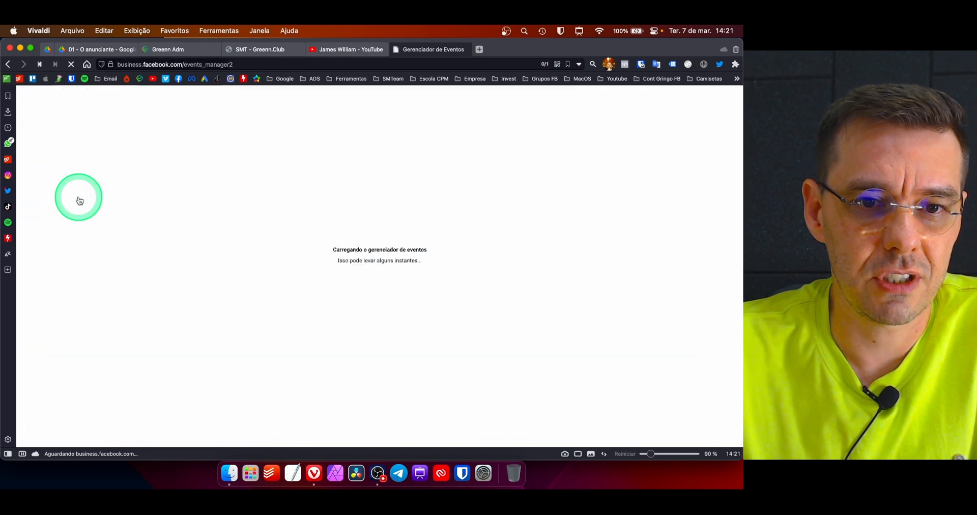
left_click(64, 220)
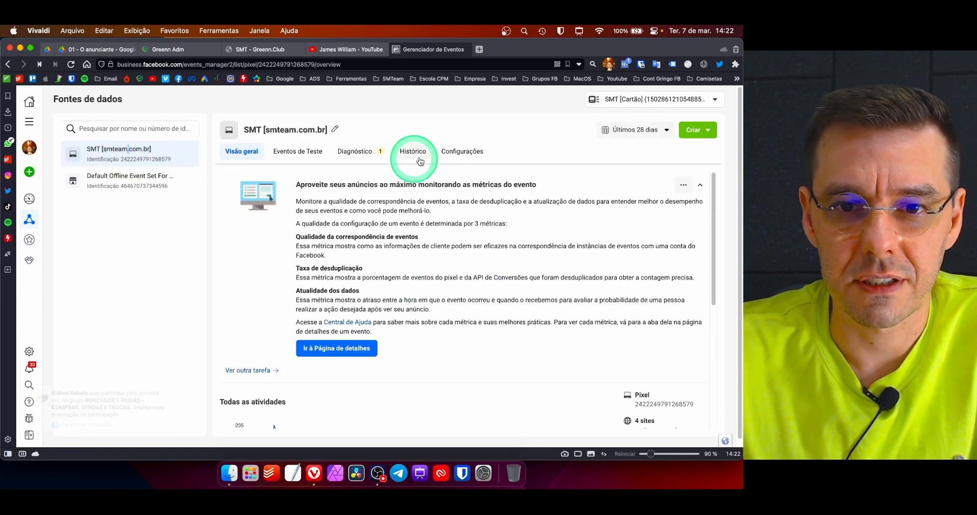
left_click(462, 152)
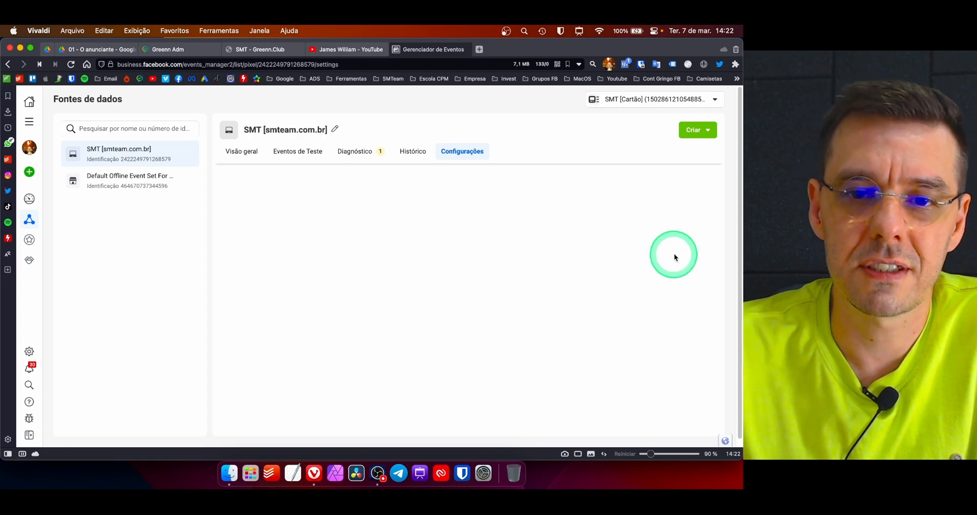
left_click_drag(716, 231, 702, 411)
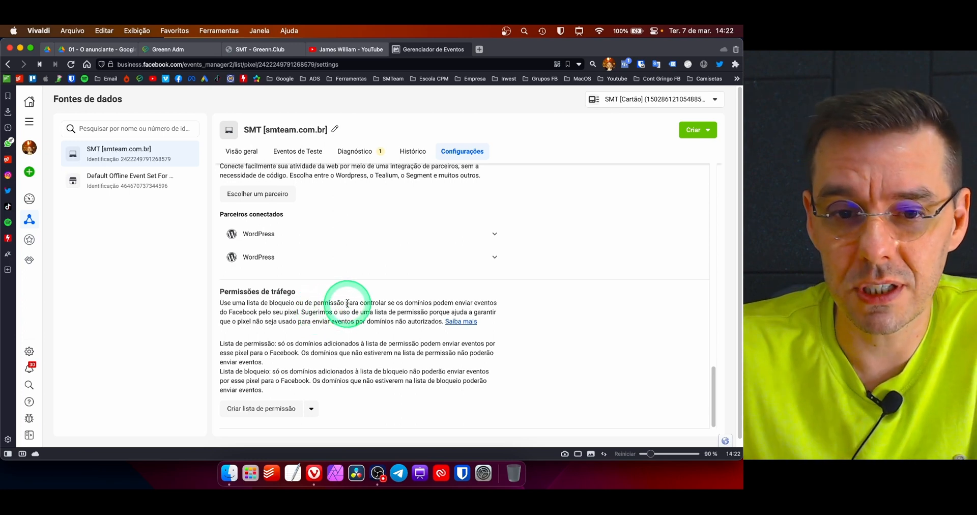
left_click_drag(347, 303, 272, 316)
left_click(298, 320)
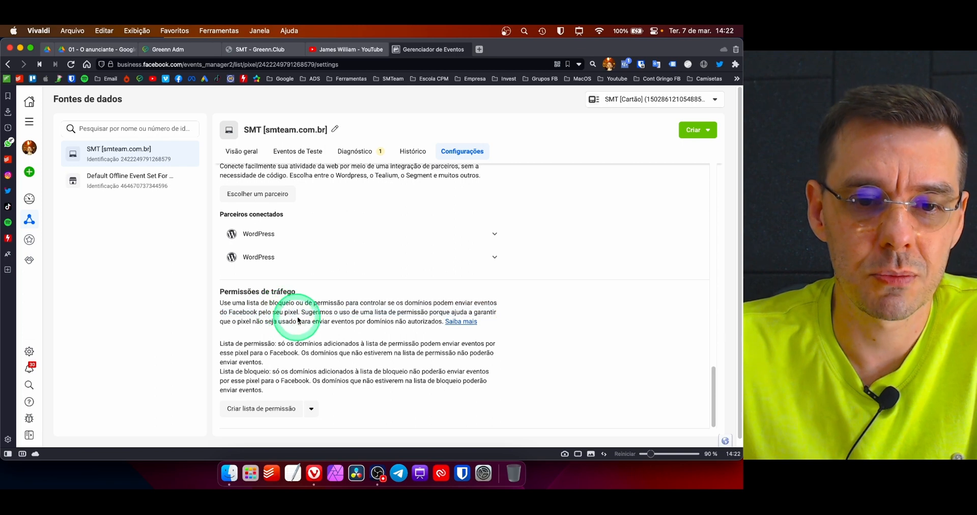
Step: Create a traffic allow list for the pixel and add the domain jameswilliam.com.br to it
left_click(311, 409)
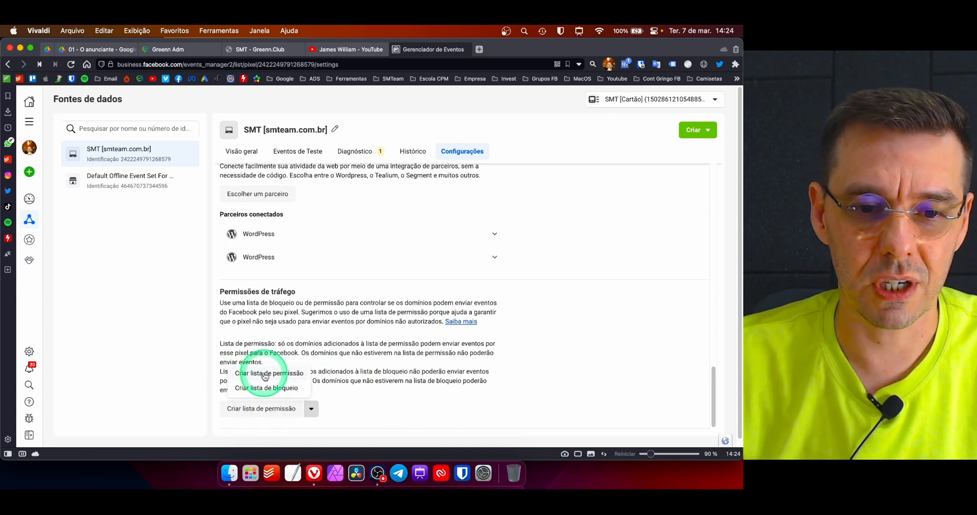
left_click(270, 376)
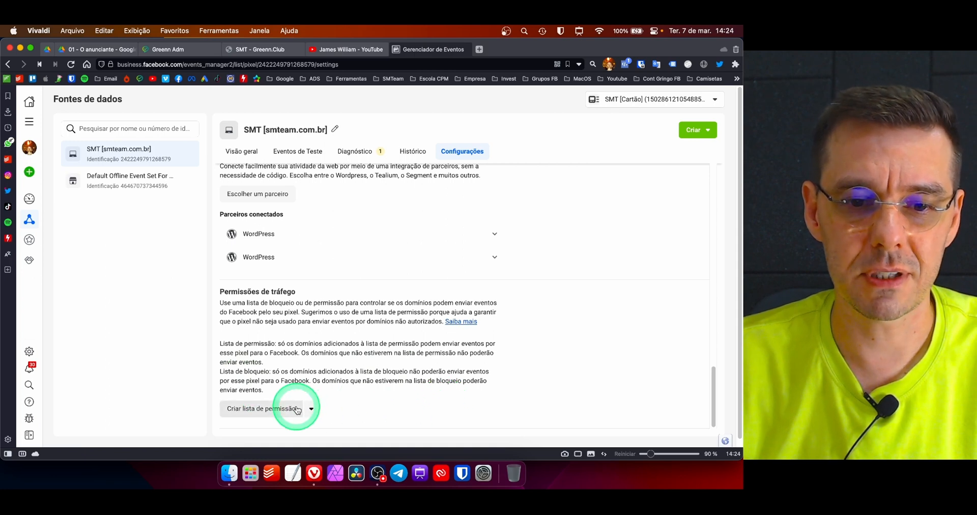
left_click(254, 411)
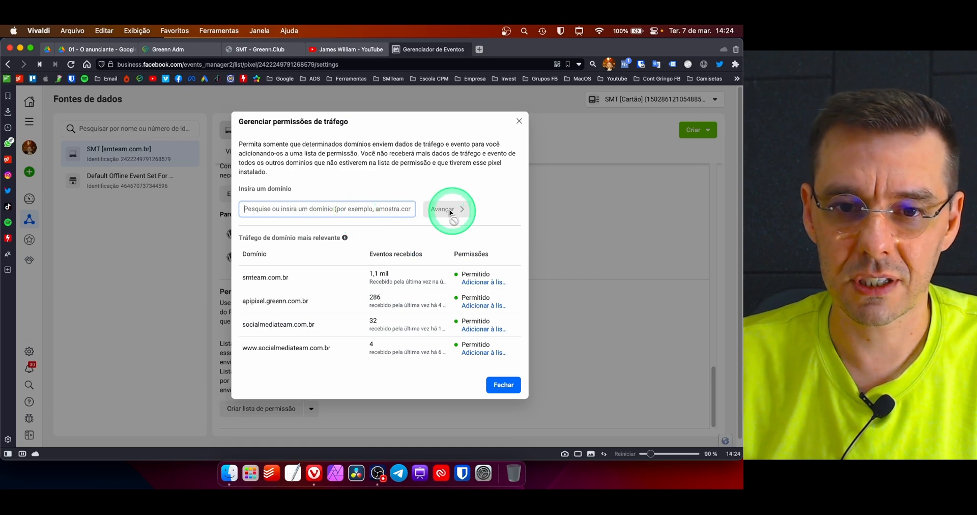
type("jameswillia")
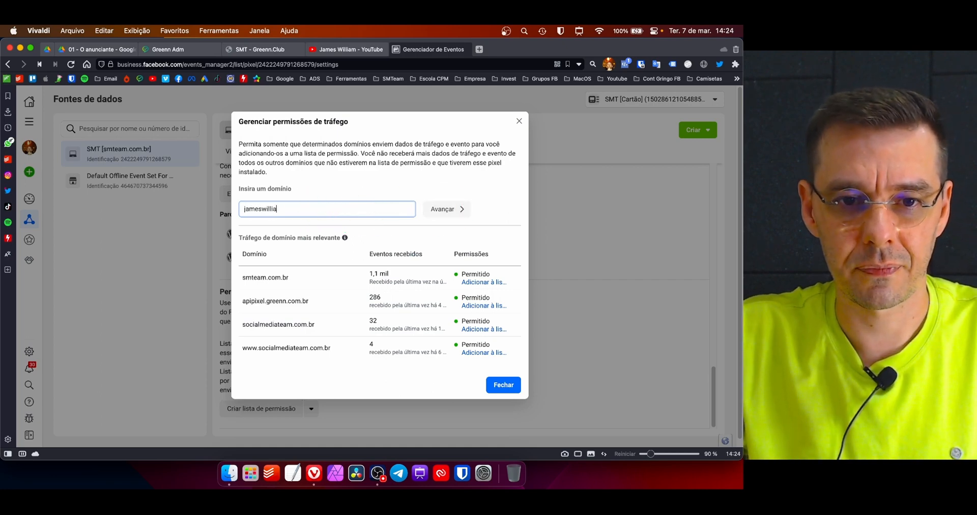
type("m.com.br")
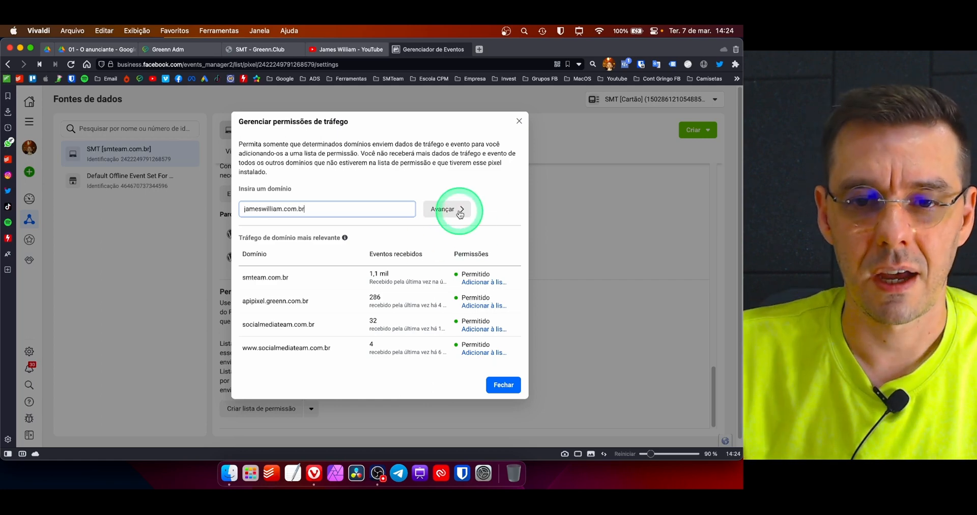
left_click(457, 212)
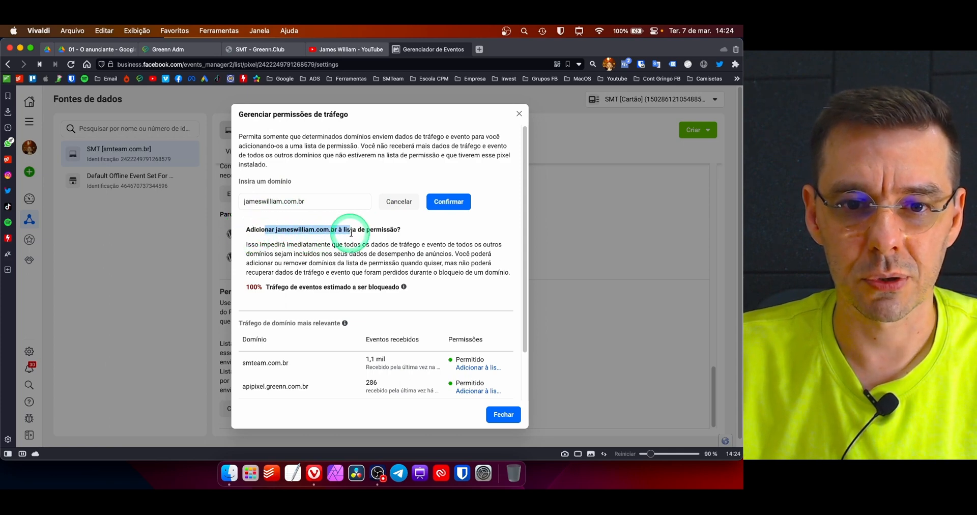
left_click_drag(272, 245, 296, 244)
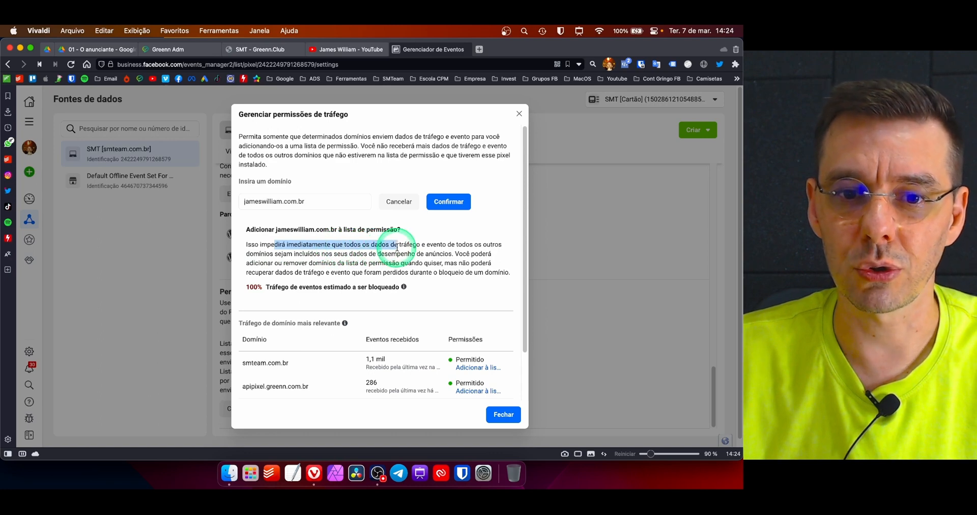
left_click_drag(487, 251, 489, 253)
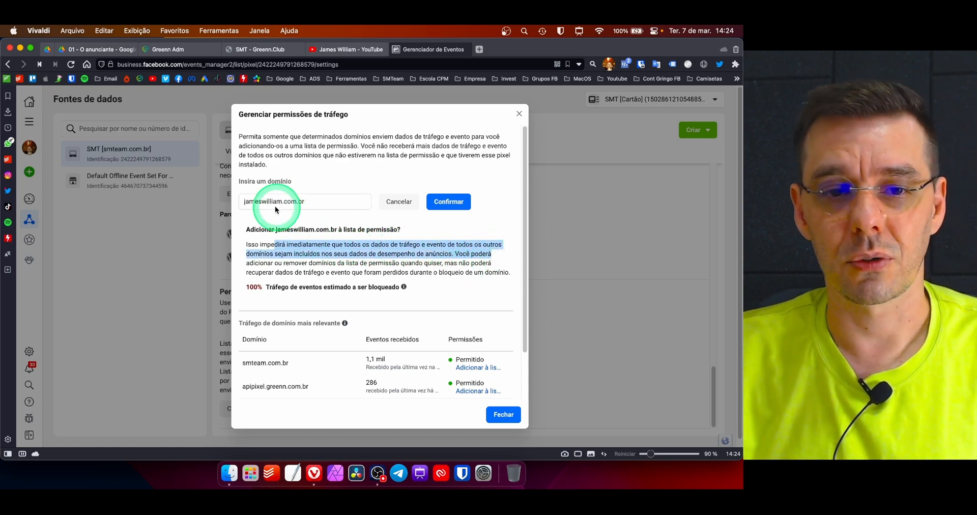
left_click(307, 202)
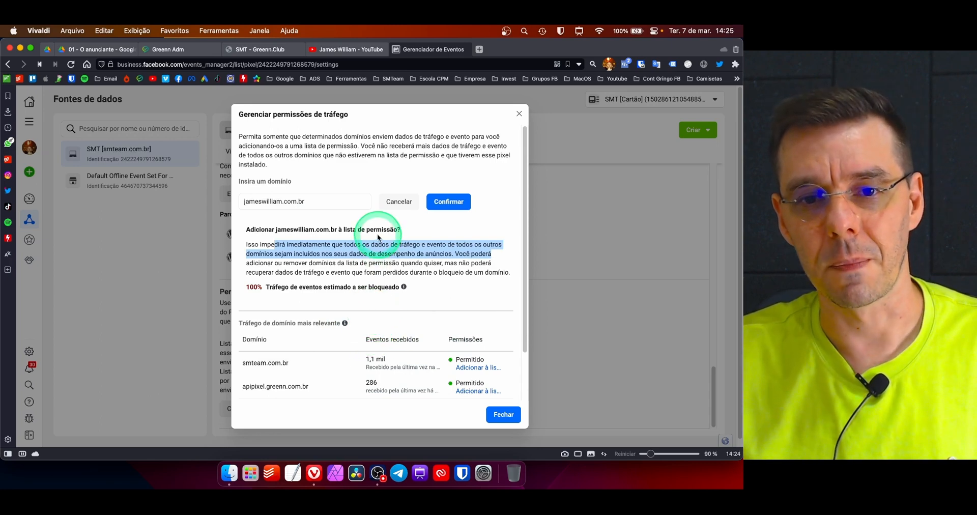
left_click(438, 202)
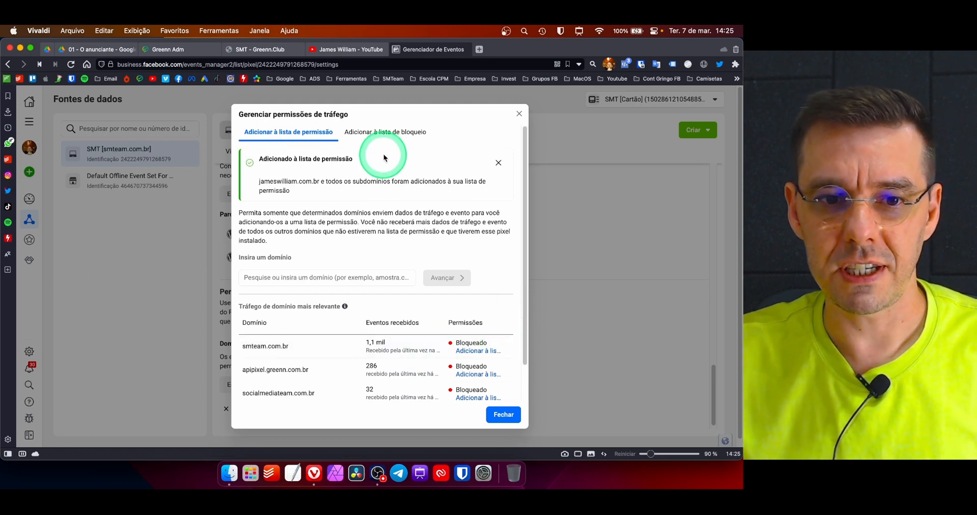
Step: Add the domain smteam.com.br to the pixel's allow list
left_click(309, 271)
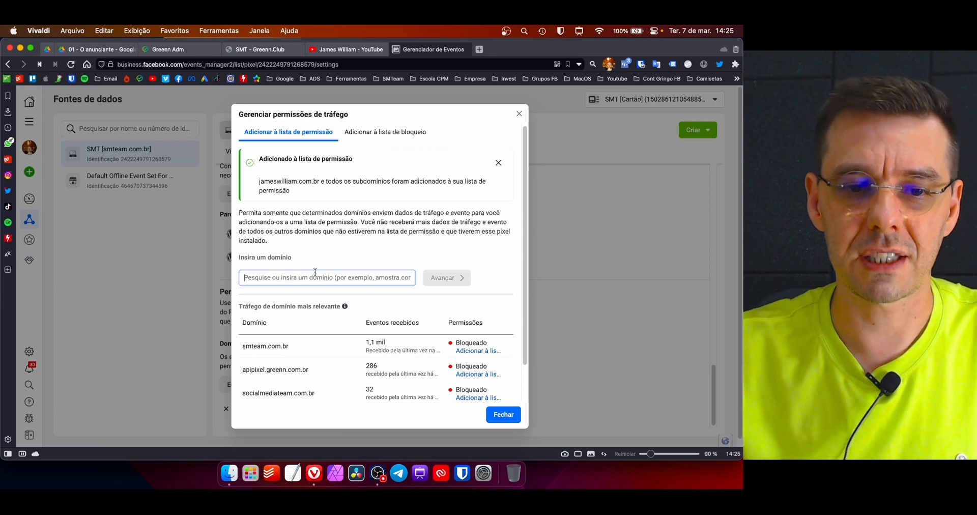
type("smteam.com.br")
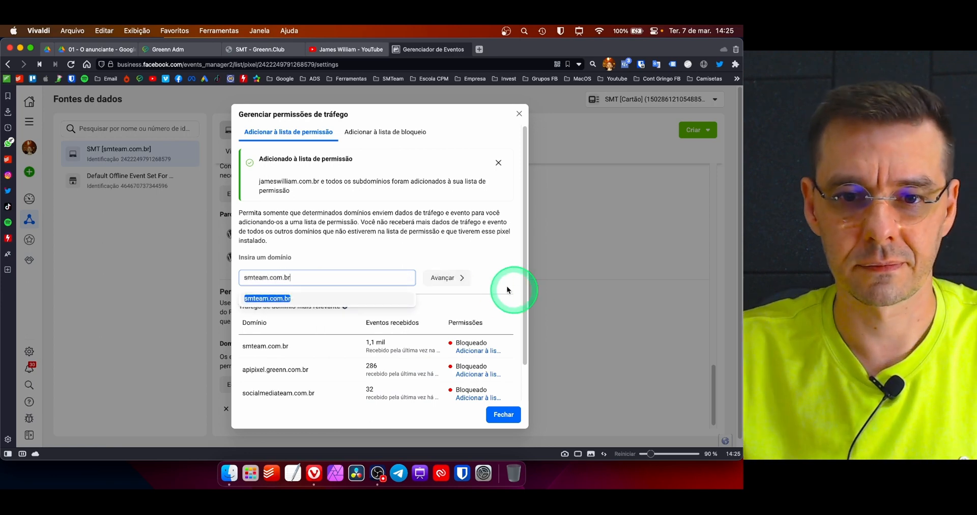
left_click(450, 277)
left_click(446, 223)
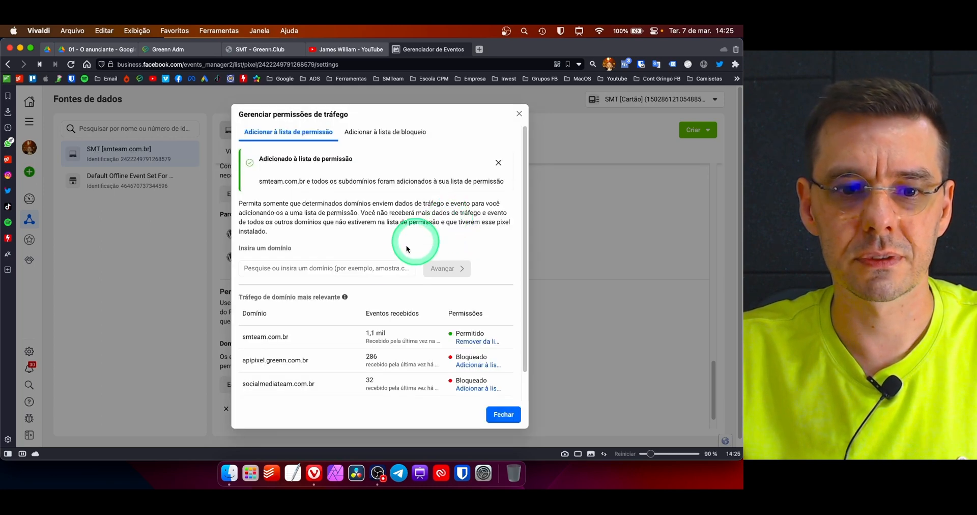
Step: Add the checkout platform's domain apipixel.greenn.com.br to the allow list
left_click(320, 263)
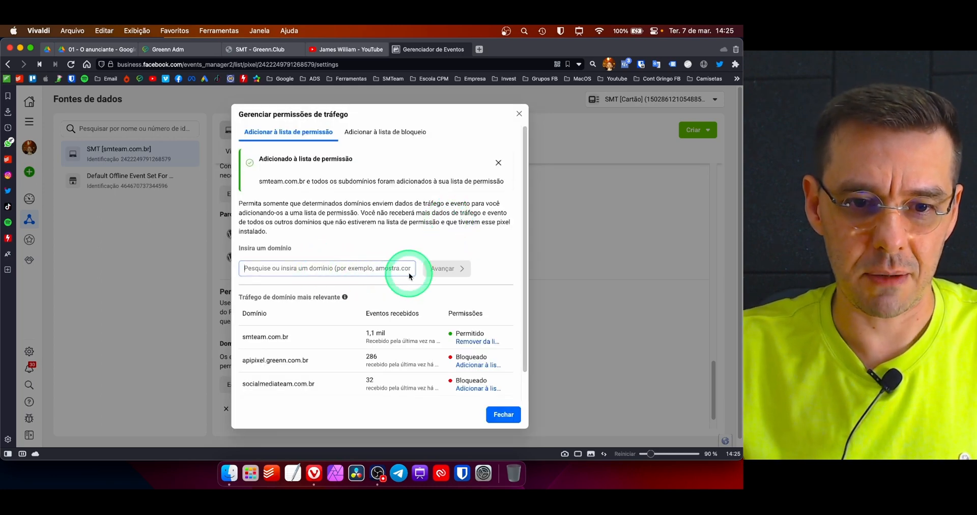
type("apipixel.gree")
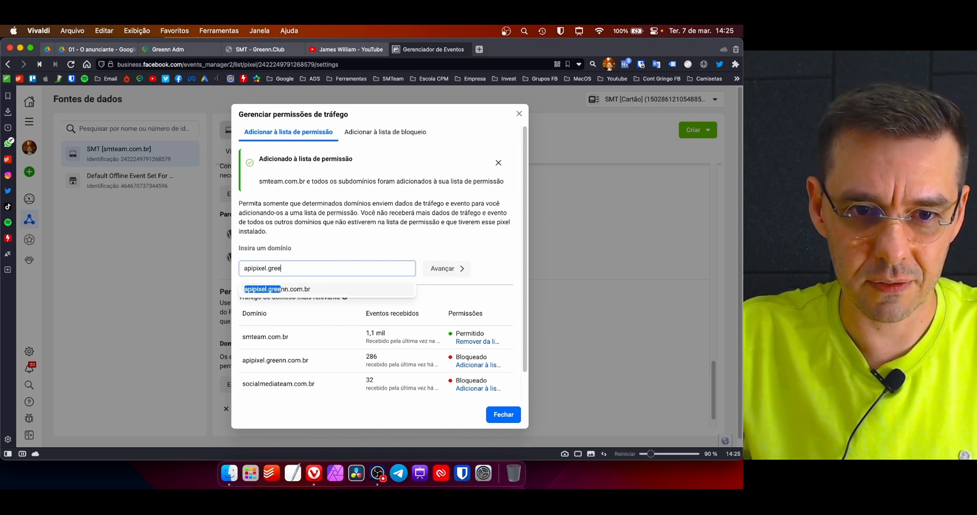
type("nn.com.br")
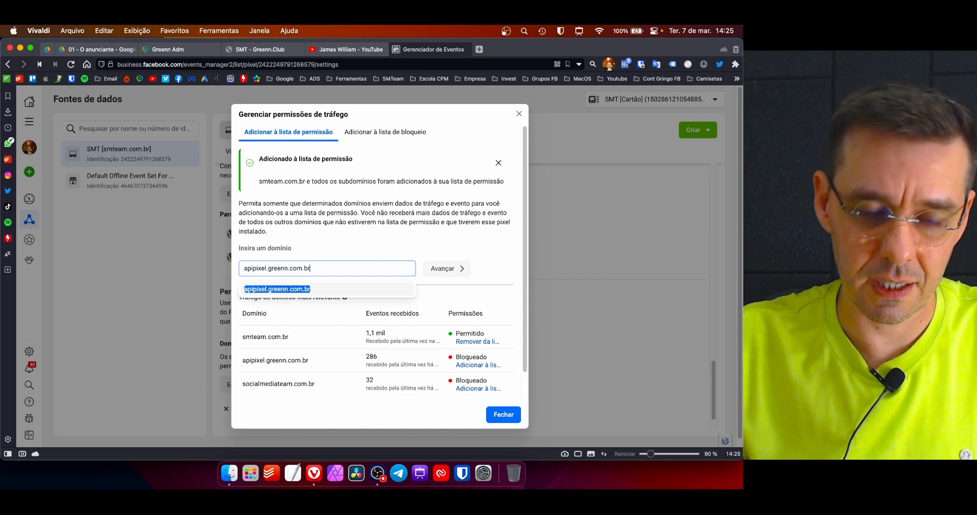
left_click(437, 275)
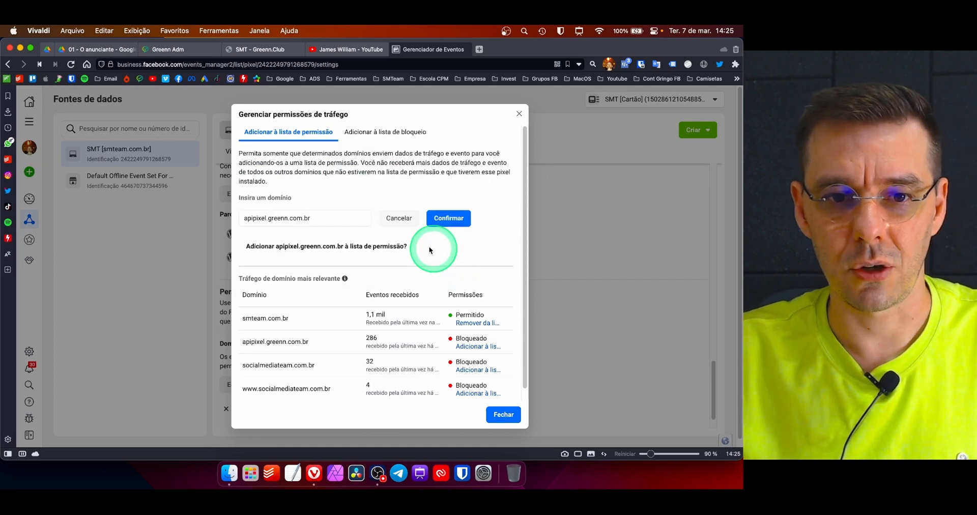
left_click(450, 222)
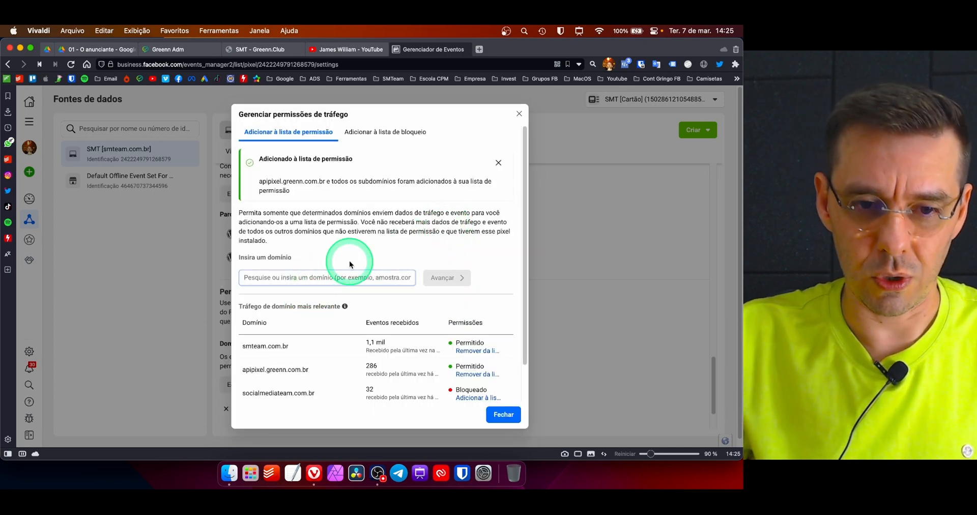
Step: Add the domain socialmediateam.com.br to the allow list and check the permissions of the listed domains
type("socialmediateam.com.")
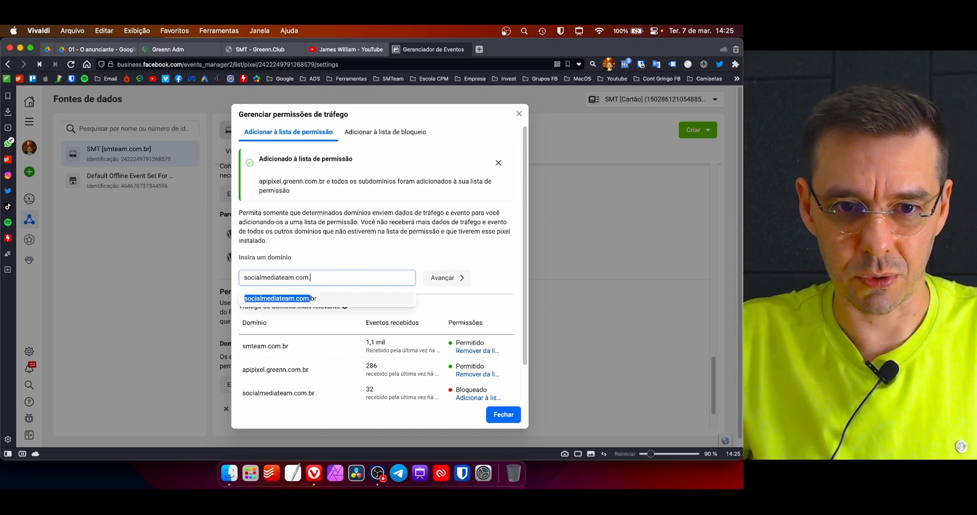
type("br")
left_click(448, 278)
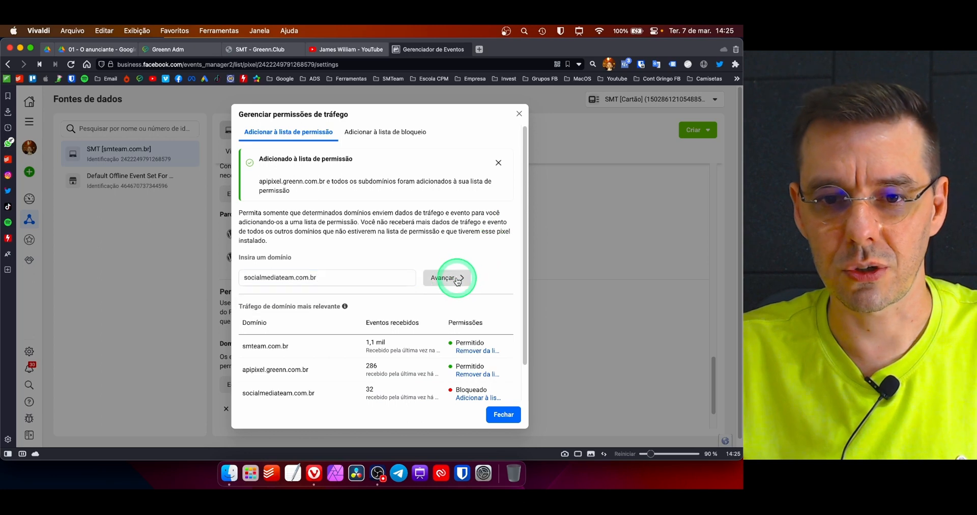
left_click(452, 220)
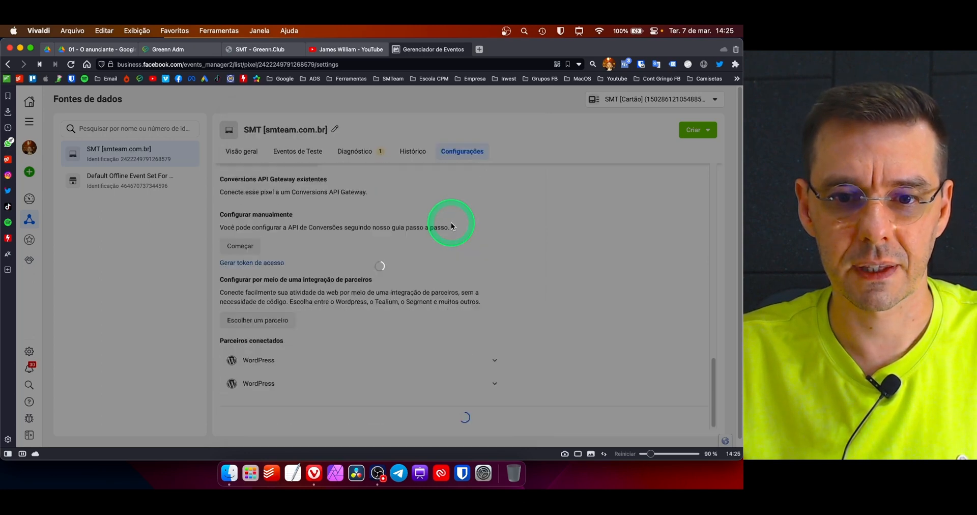
scroll(524, 320, "down", 2)
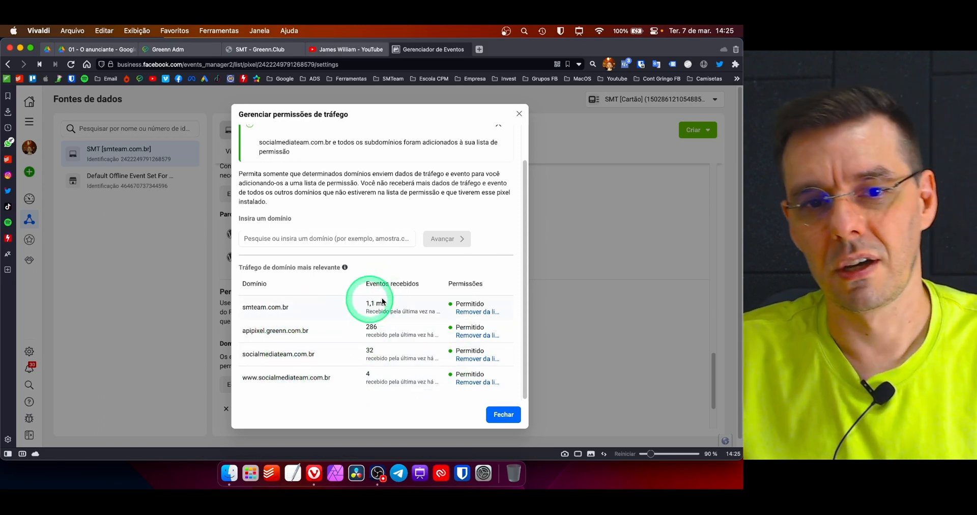
Step: Compare the block list options with the allow list and its domain permissions in the pixel's traffic permissions
left_click_drag(524, 316, 529, 279)
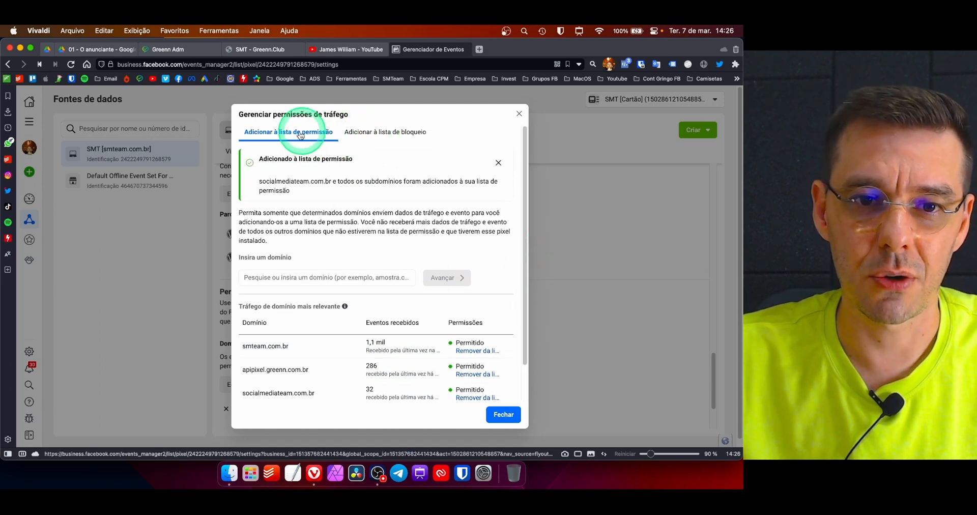
left_click(377, 132)
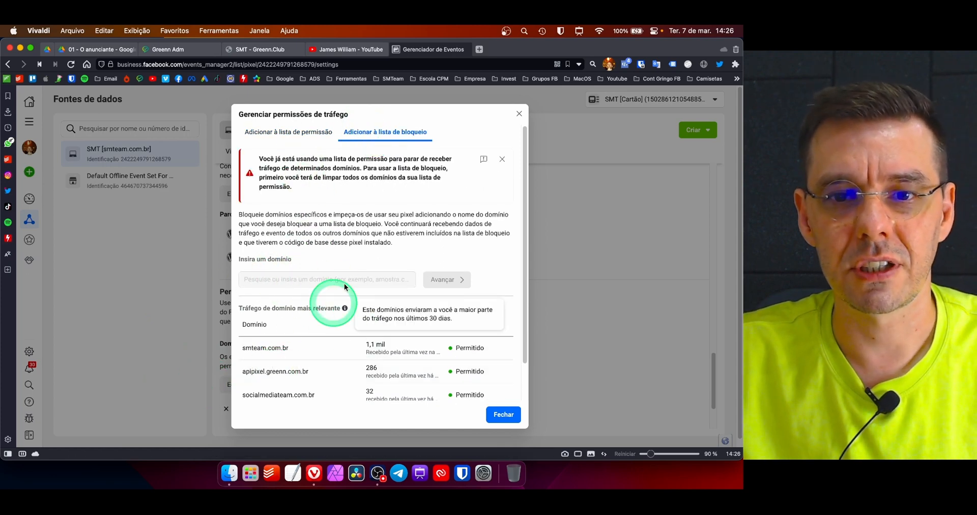
left_click(305, 135)
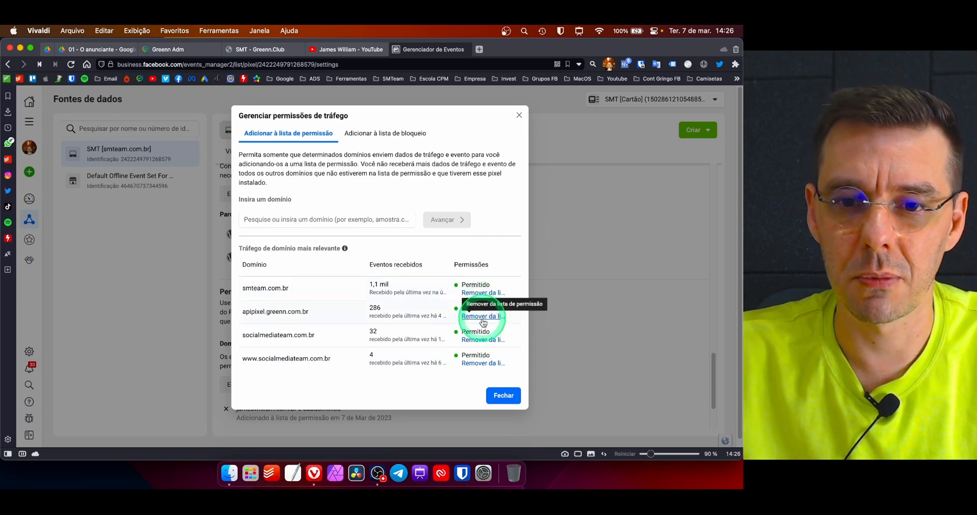
left_click(411, 137)
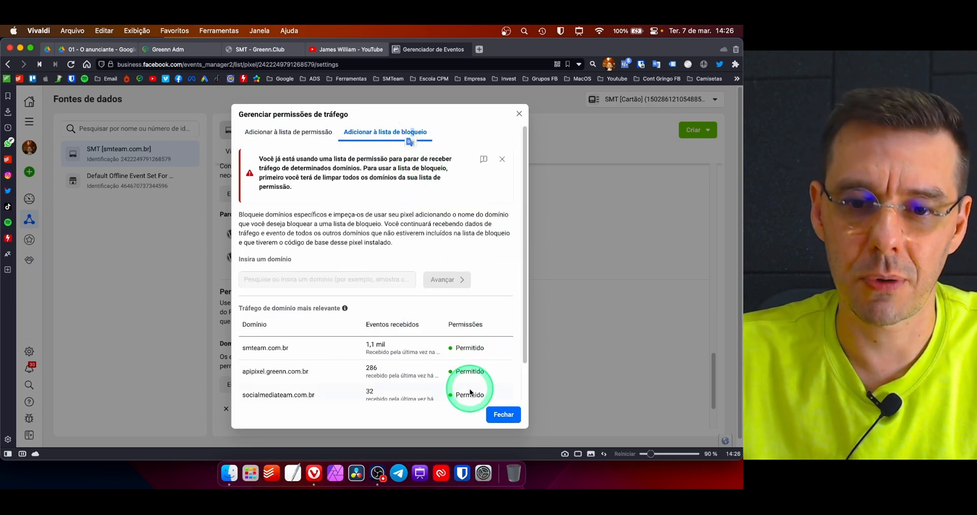
left_click(318, 133)
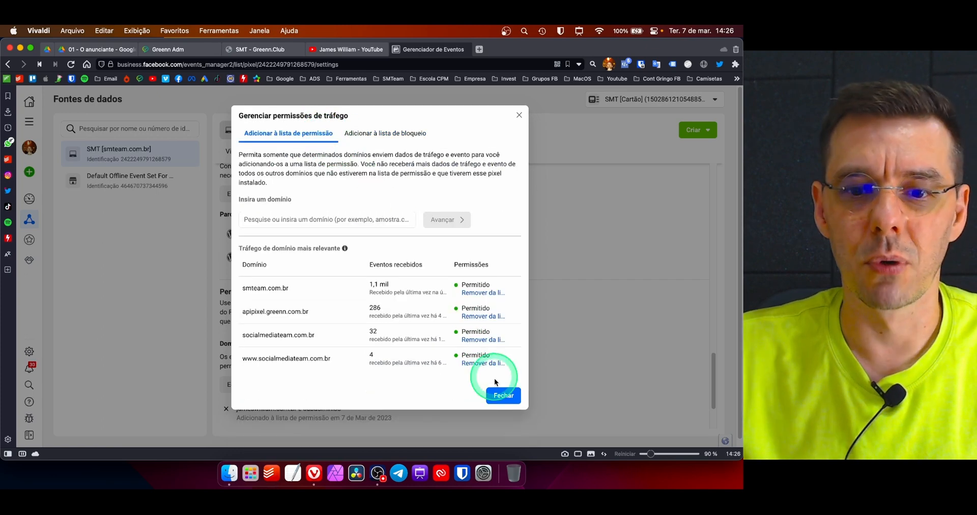
Step: Close the traffic permissions dialog and review the domains on the allow list in the pixel's settings
left_click(504, 396)
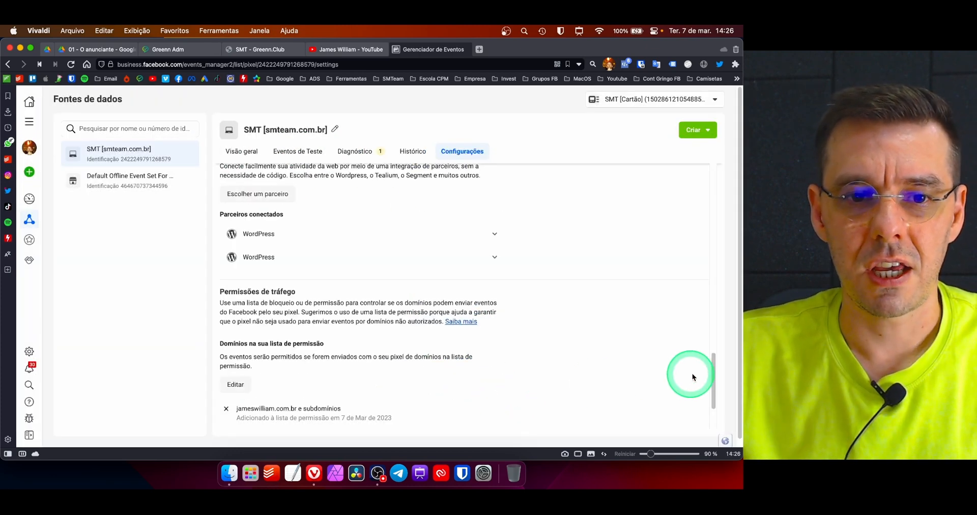
left_click_drag(710, 385, 705, 409)
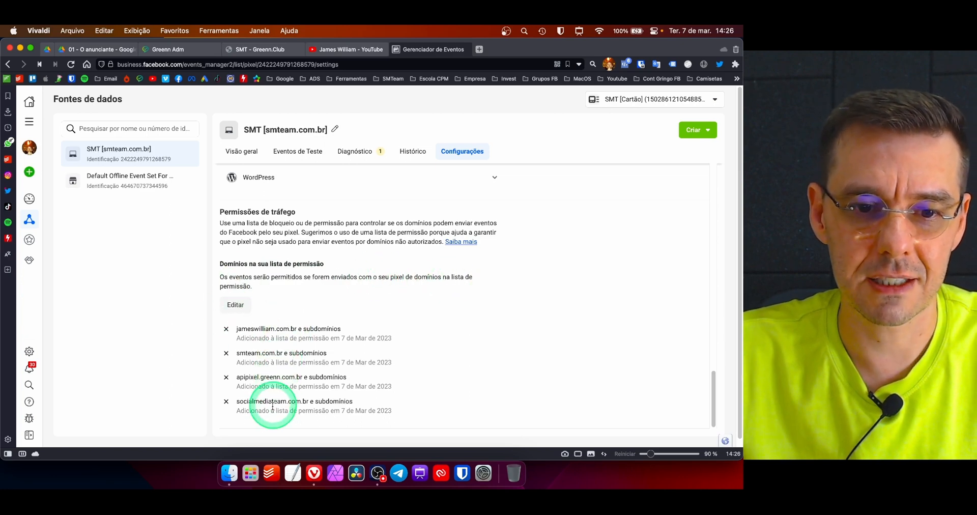
left_click_drag(265, 328, 276, 329)
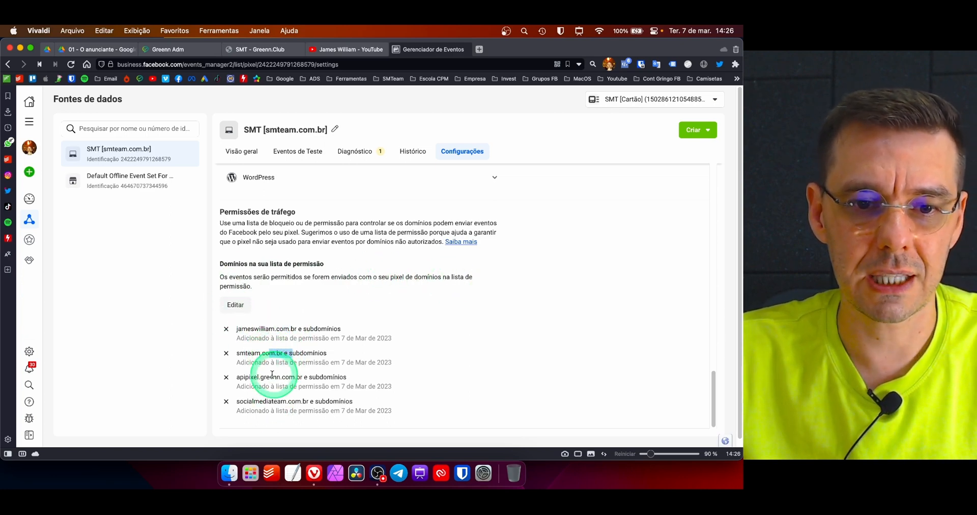
left_click_drag(271, 401, 333, 402)
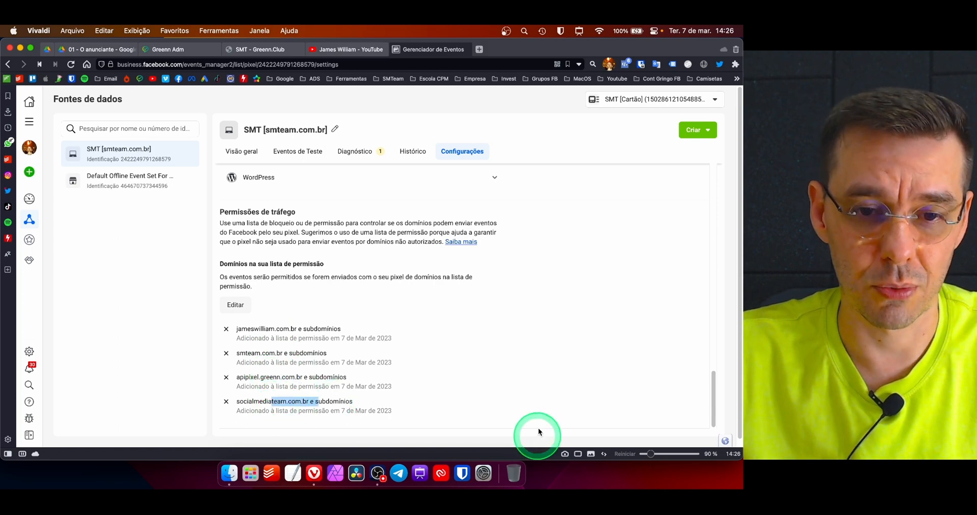